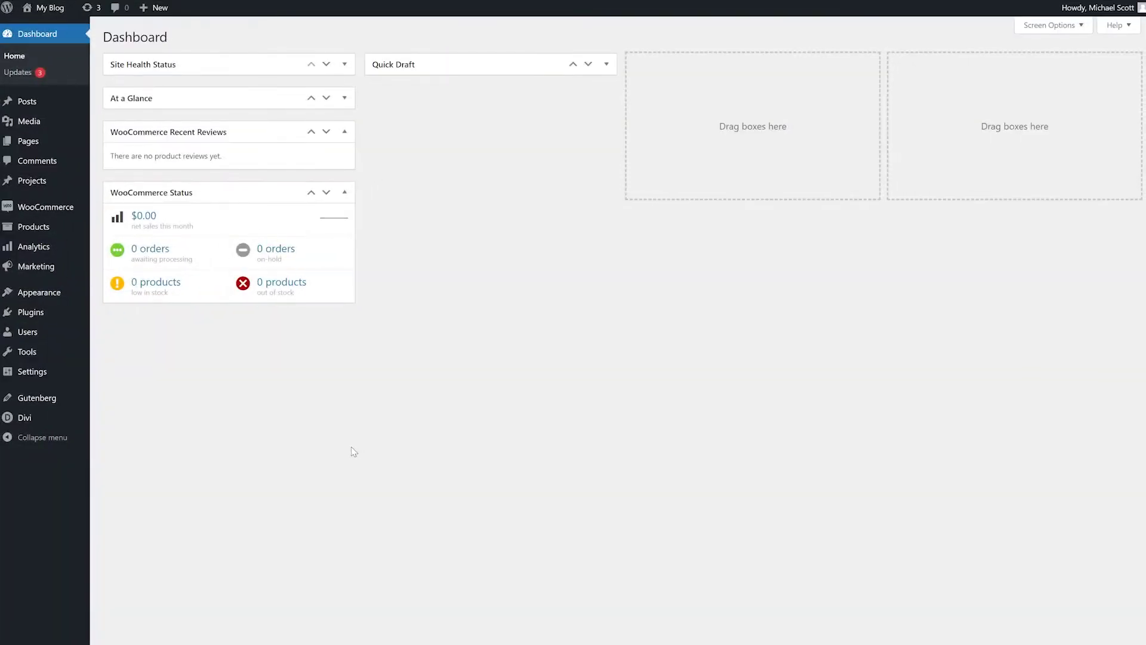
- Open Users > Profile and generate a new password under Account Management
mouse_move(62, 334)
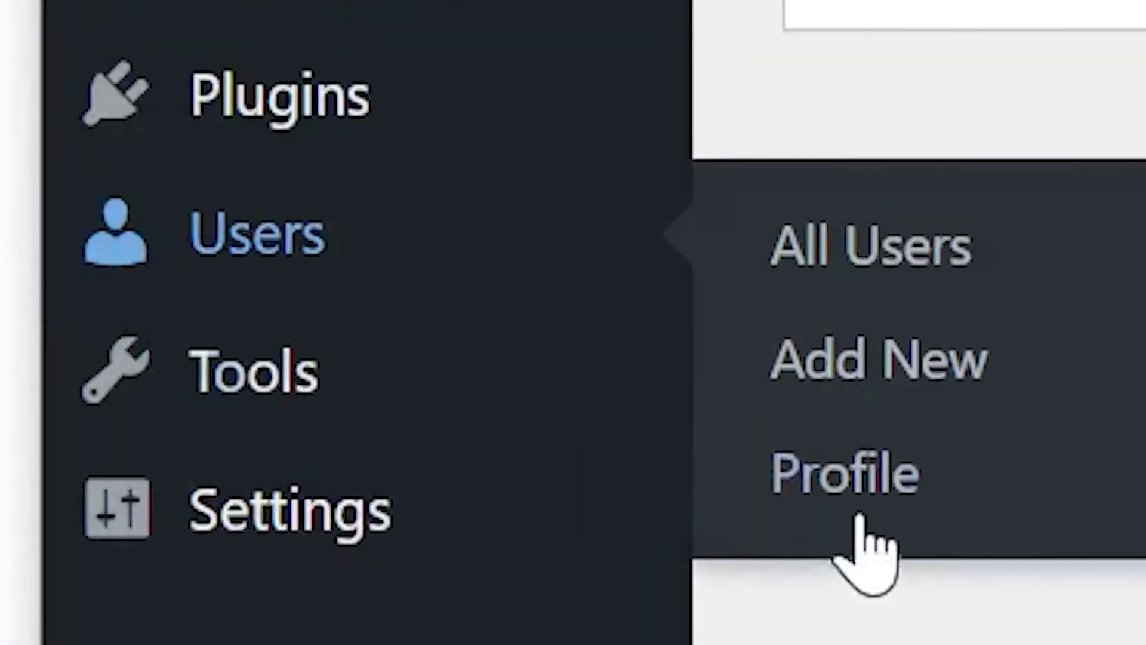
click(114, 368)
scroll(115, 378, down, 10)
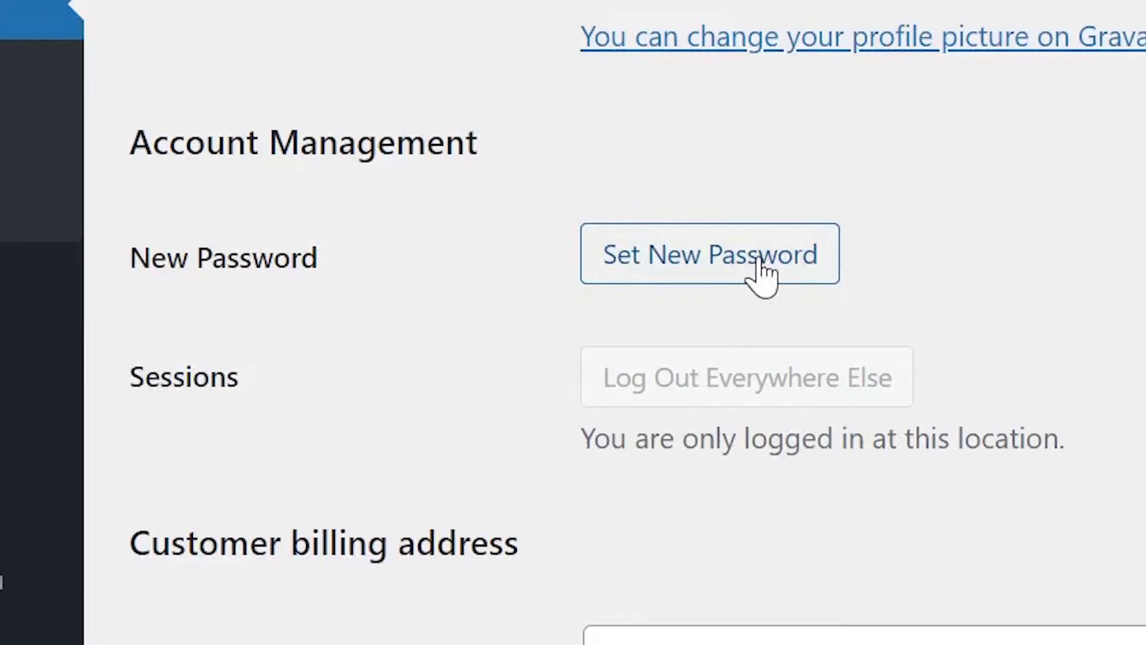
click(720, 268)
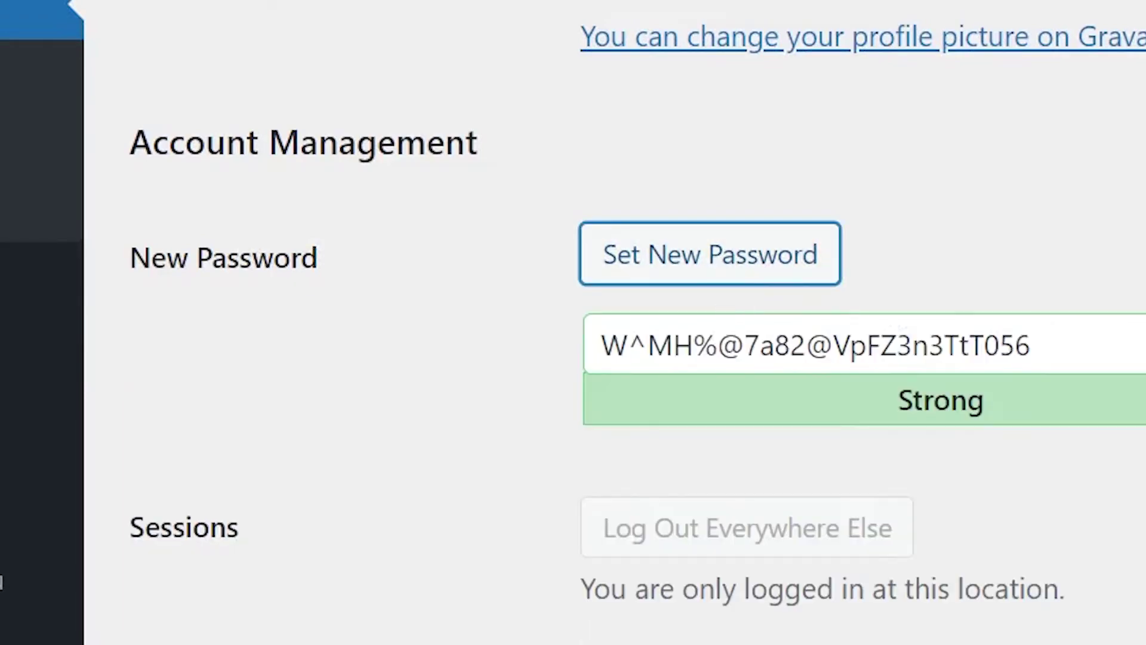
scroll(870, 256, down, 15)
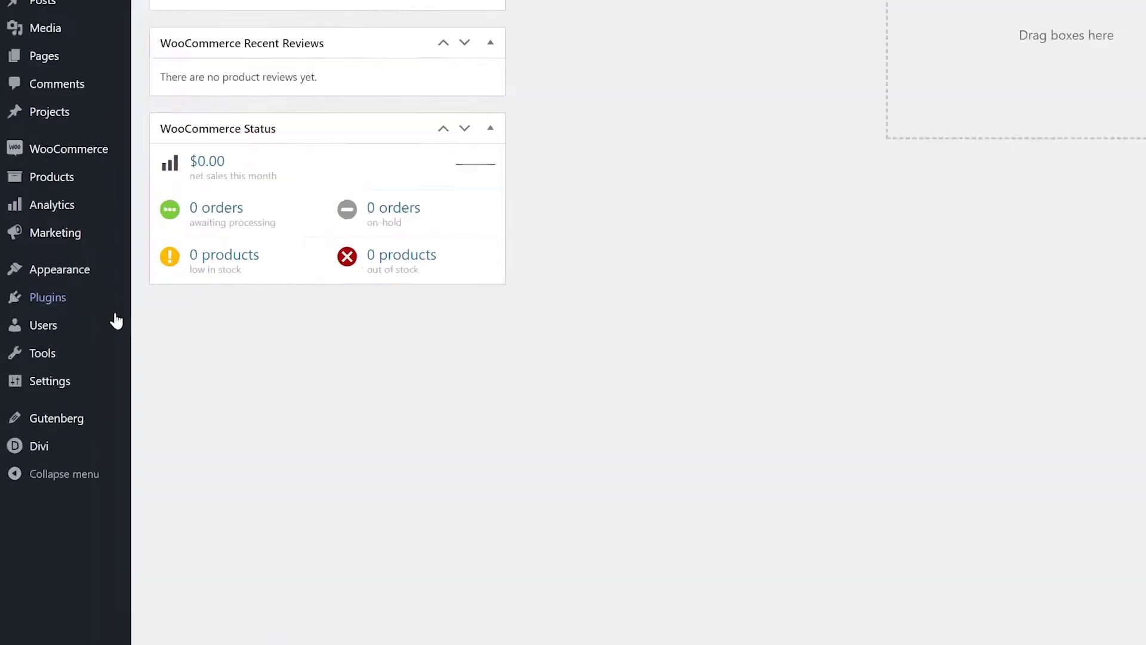
- From All Users, open the contributor's edit page and generate a new password under Account Management
mouse_move(68, 330)
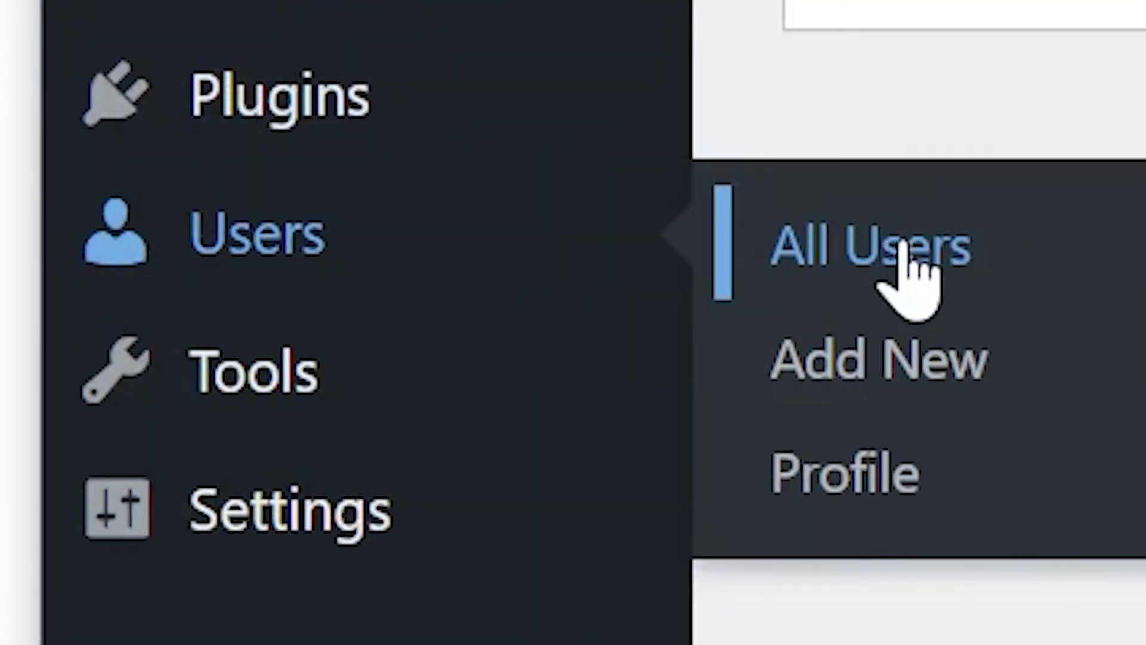
click(898, 246)
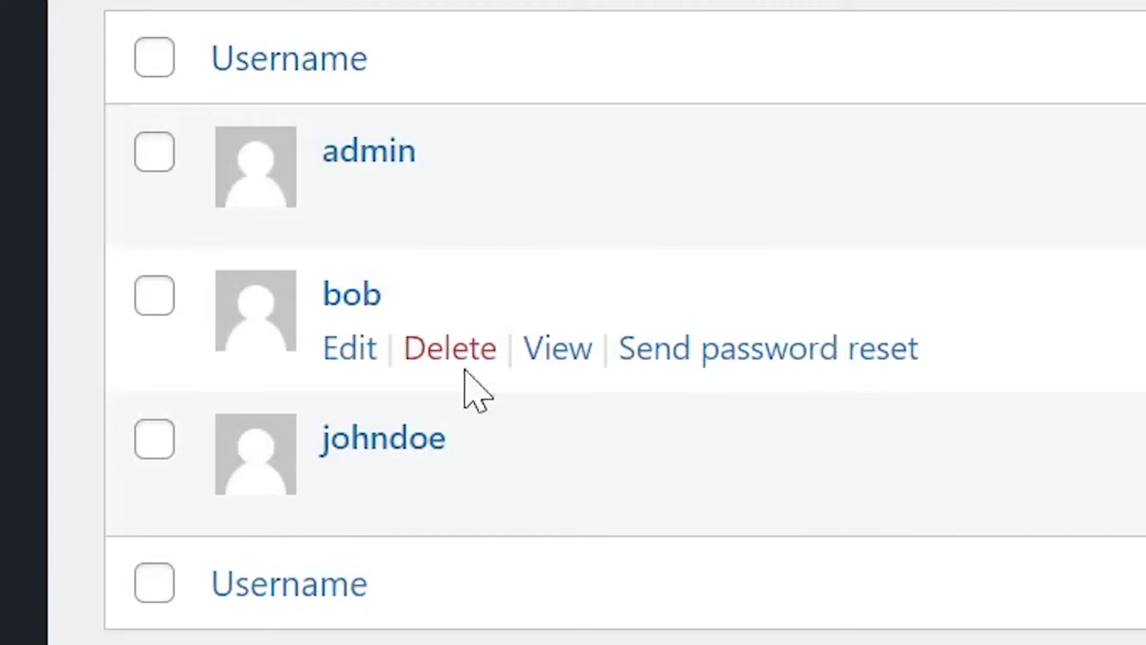
click(361, 357)
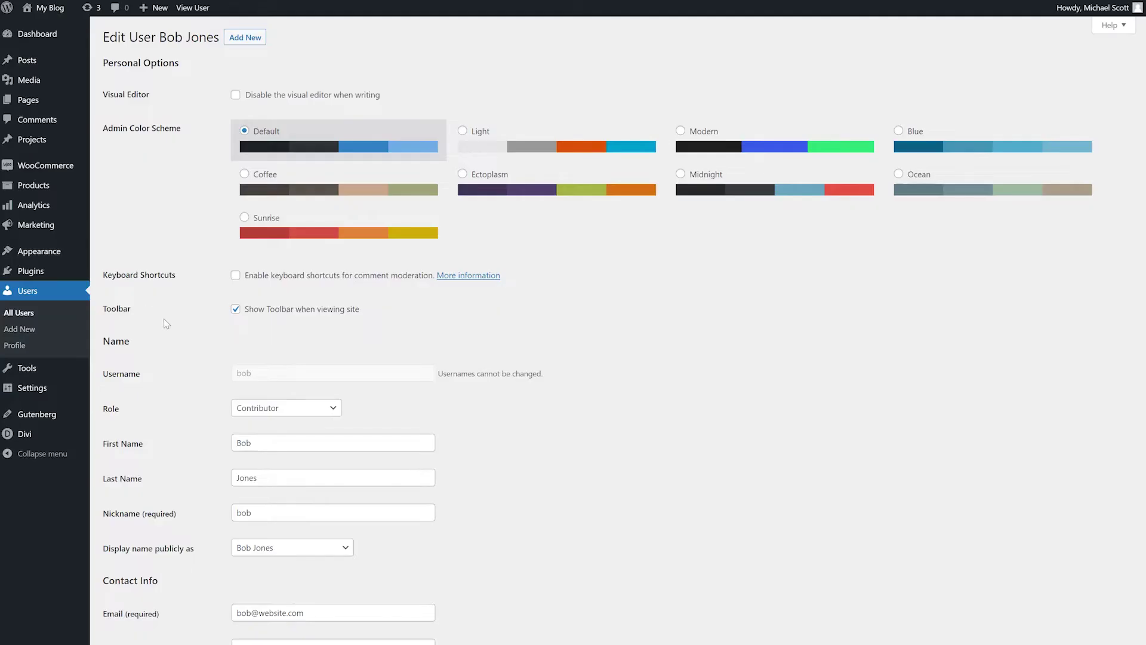
scroll(160, 360, down, 10)
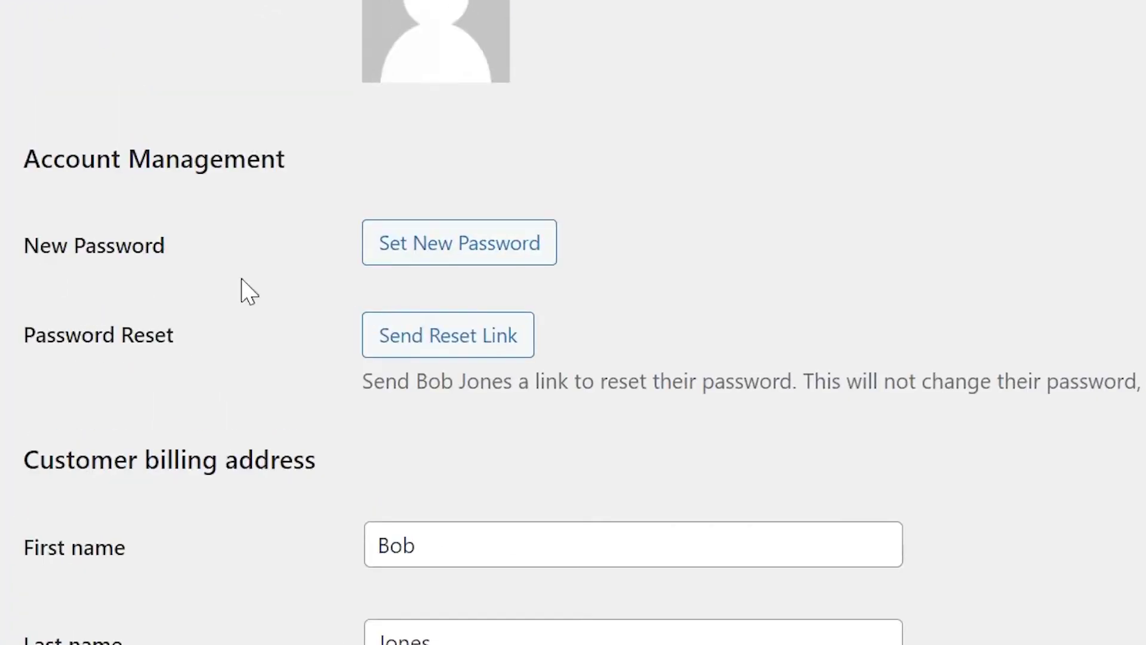
click(385, 259)
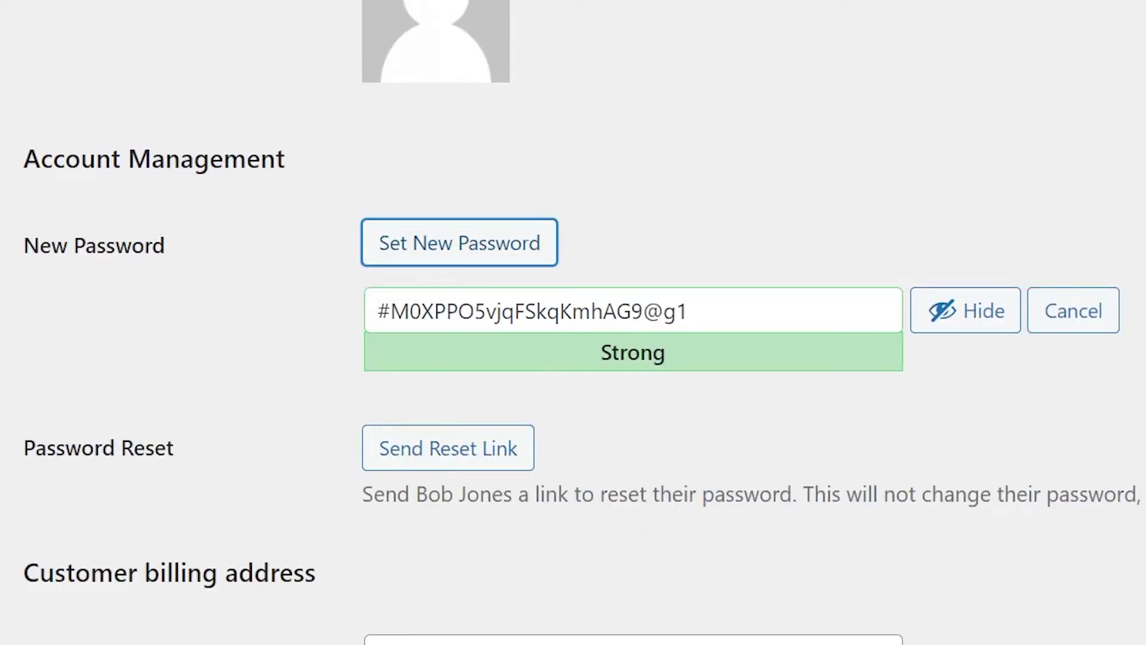
drag(1141, 499, 879, 504)
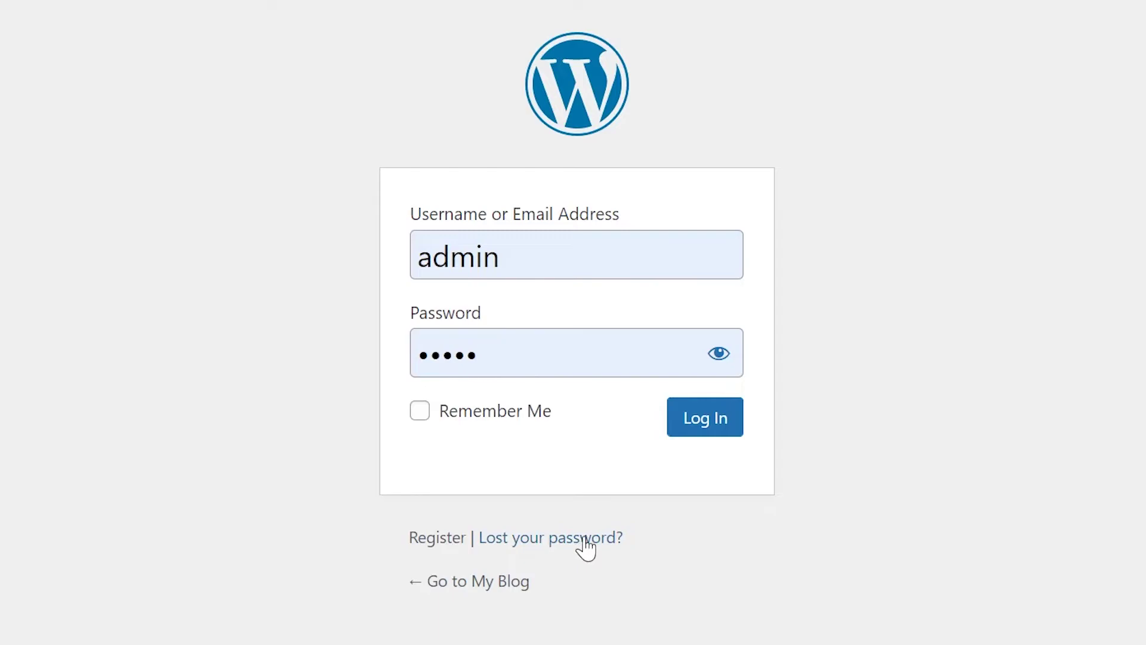
- Request a password reset email for username 'admin' via the Lost your password form
click(564, 537)
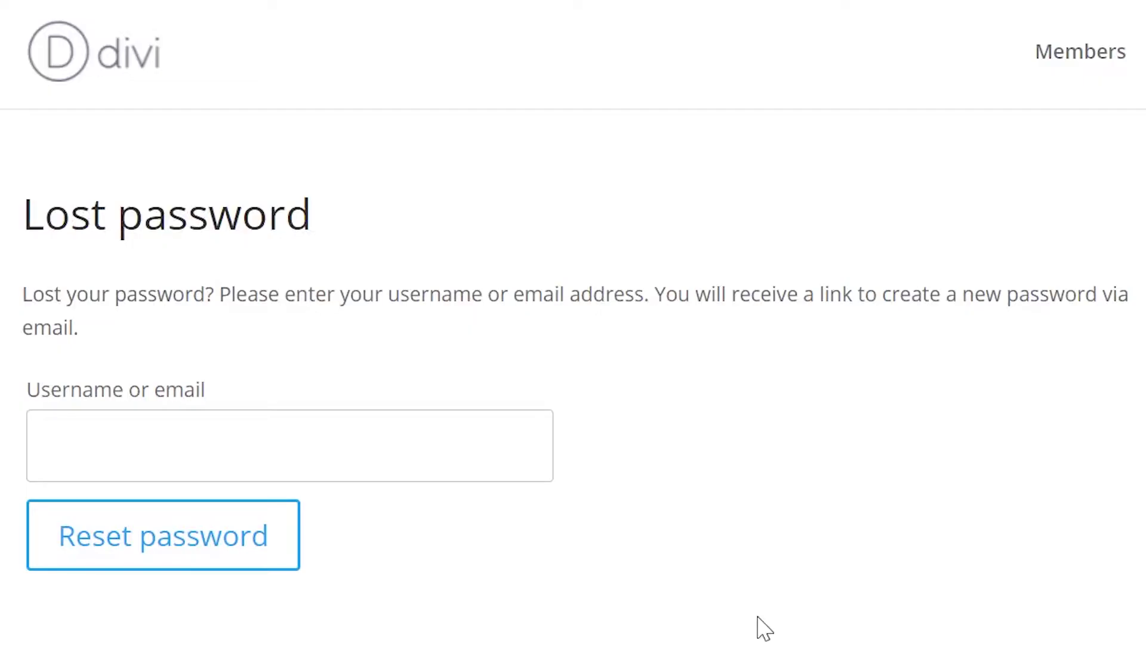
click(179, 445)
text(admin)
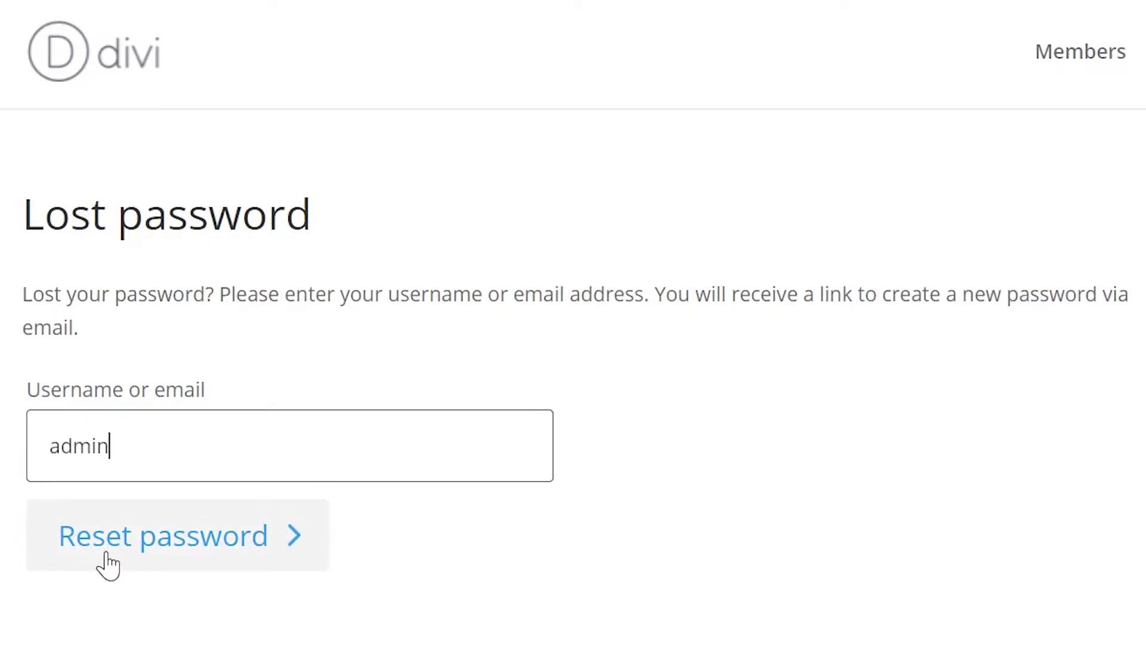
click(107, 558)
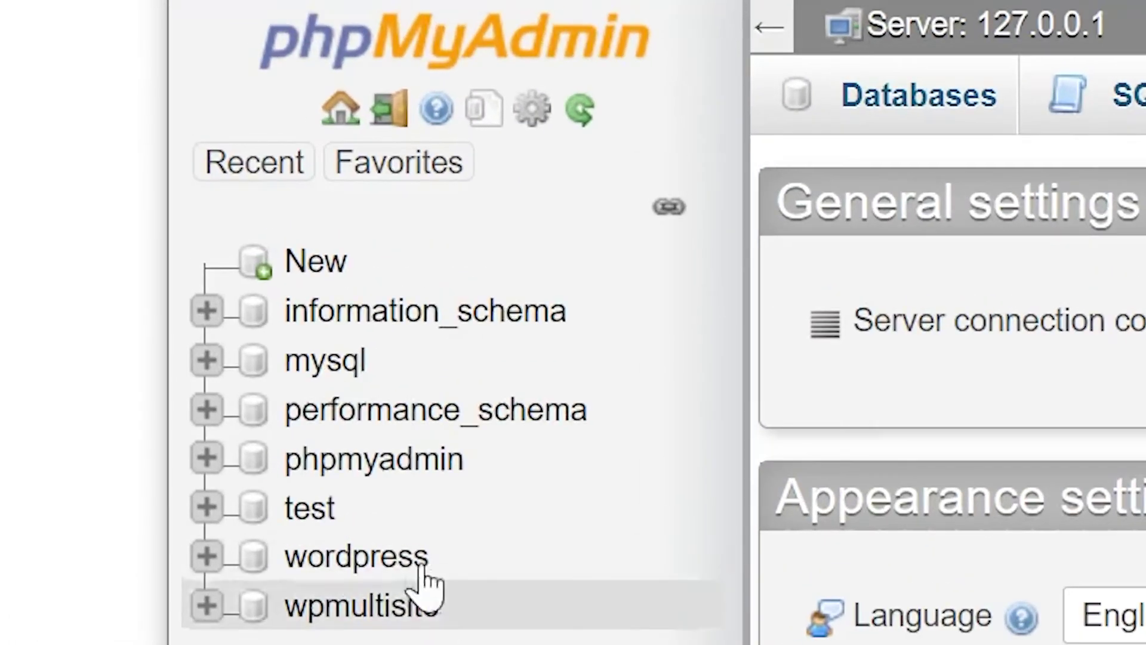
- Browse the wp_users table in the wordpress database
click(418, 564)
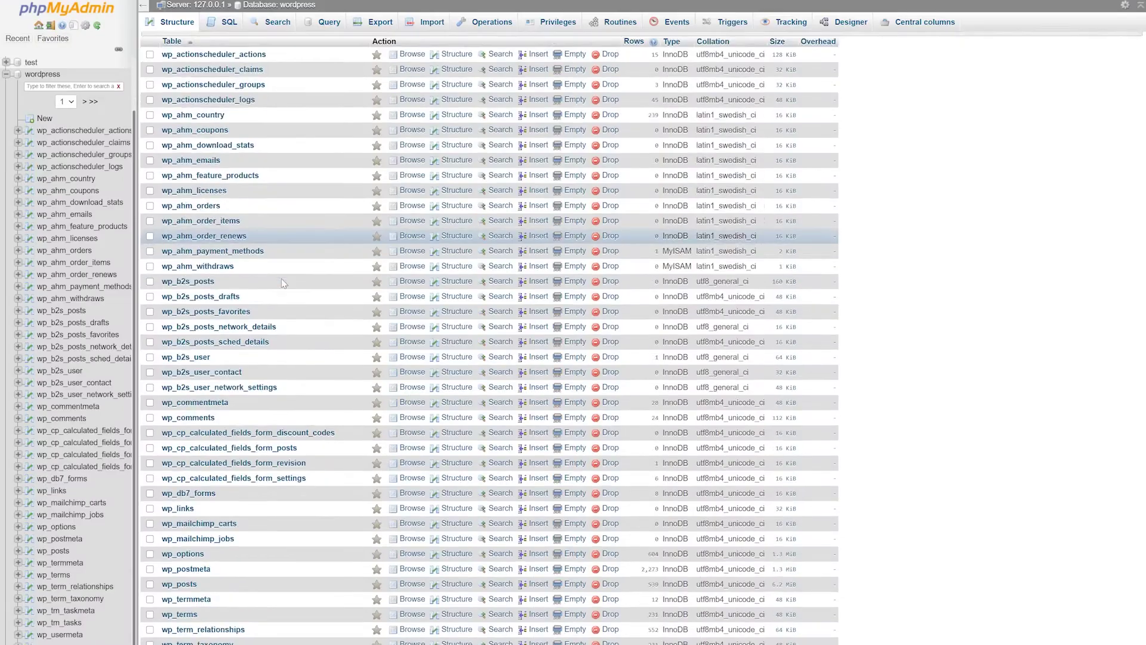
scroll(257, 317, down, 10)
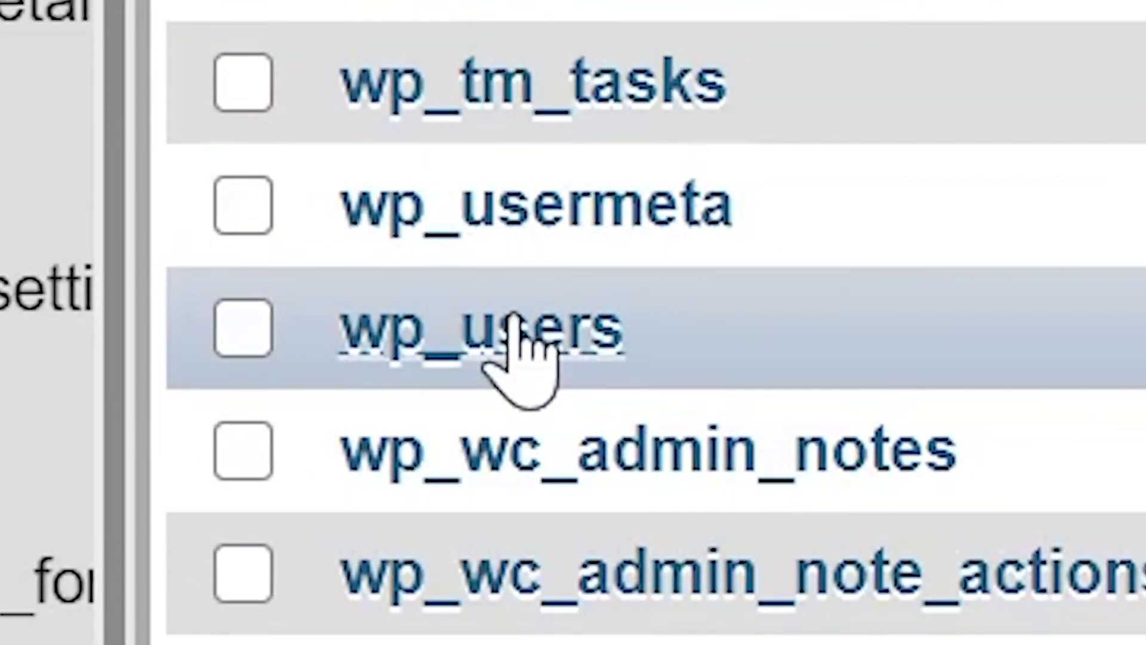
click(515, 335)
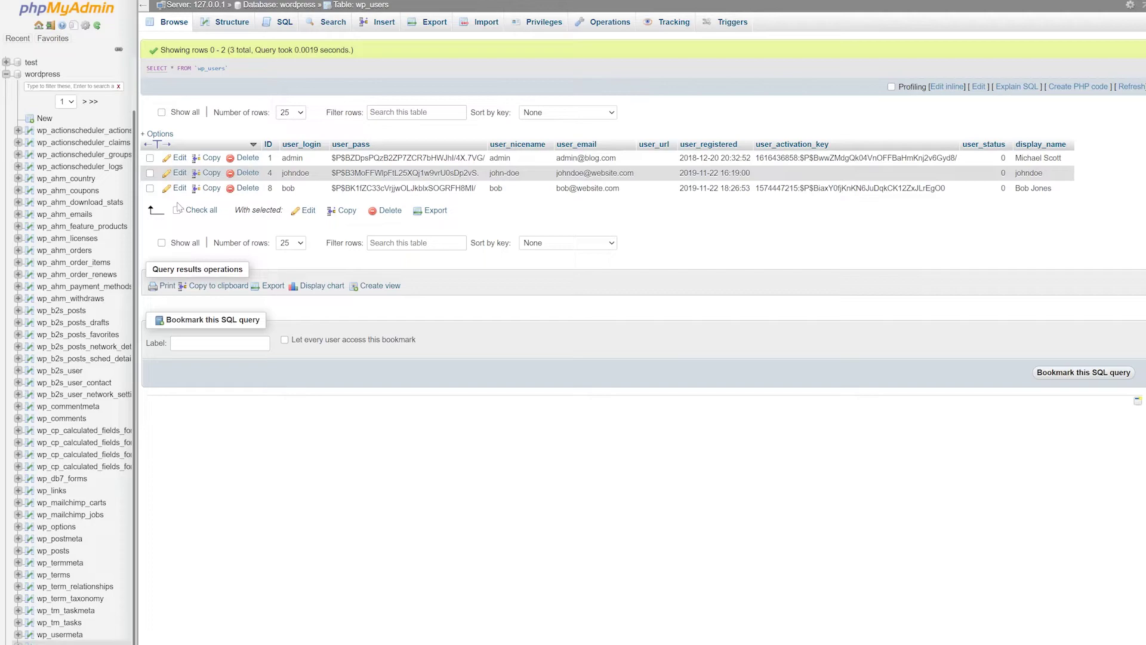
- Edit the ID 4 user row: set user_pass function to MD5 and replace the hash with a new password
click(179, 173)
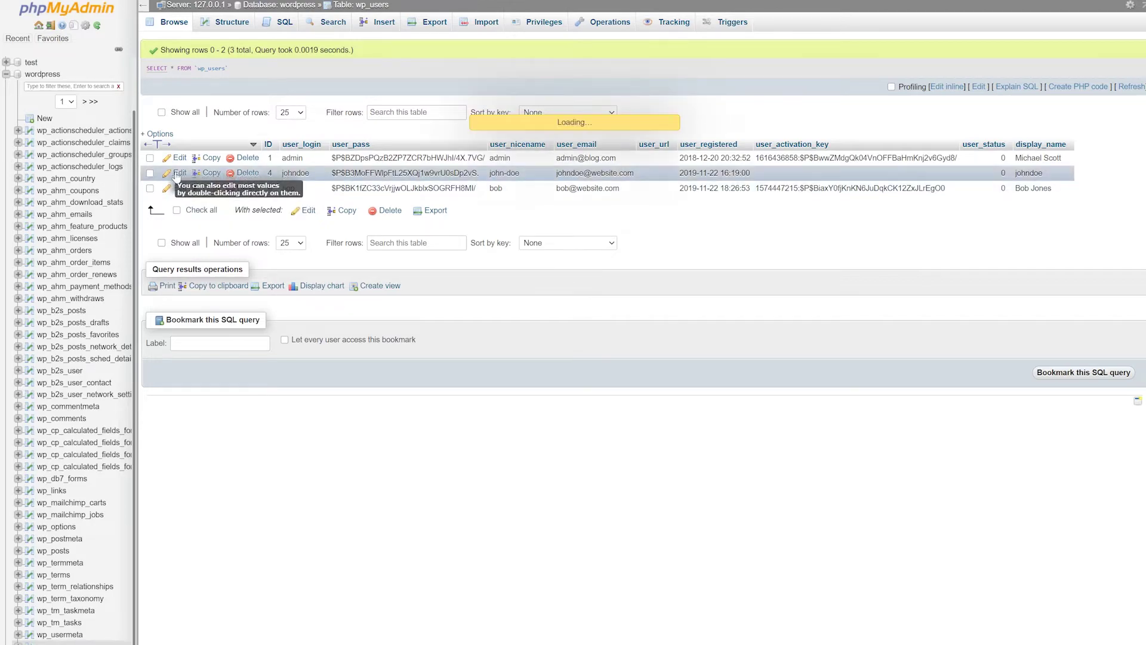
click(494, 211)
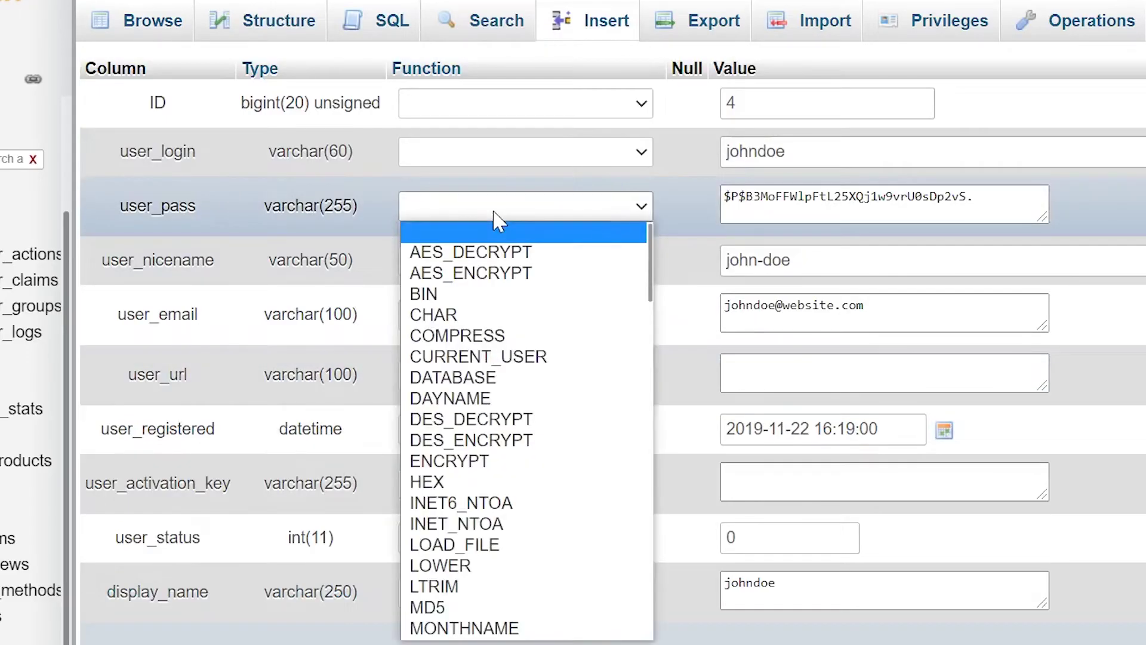
click(440, 607)
click(842, 197)
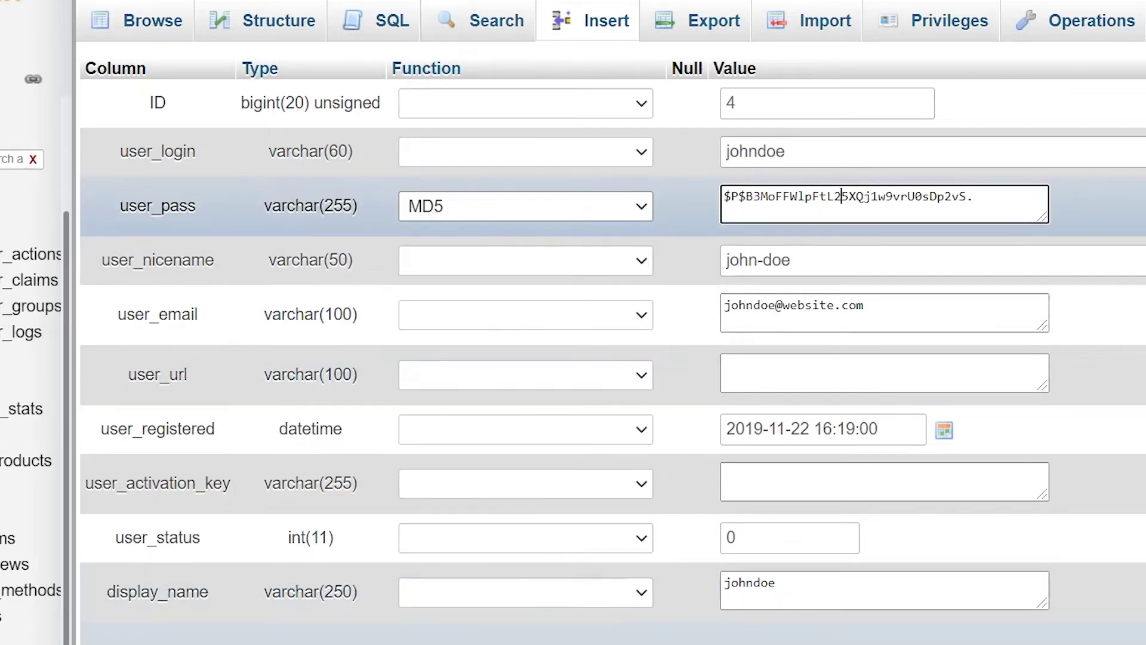
key(ctrl+a)
text(123abc)
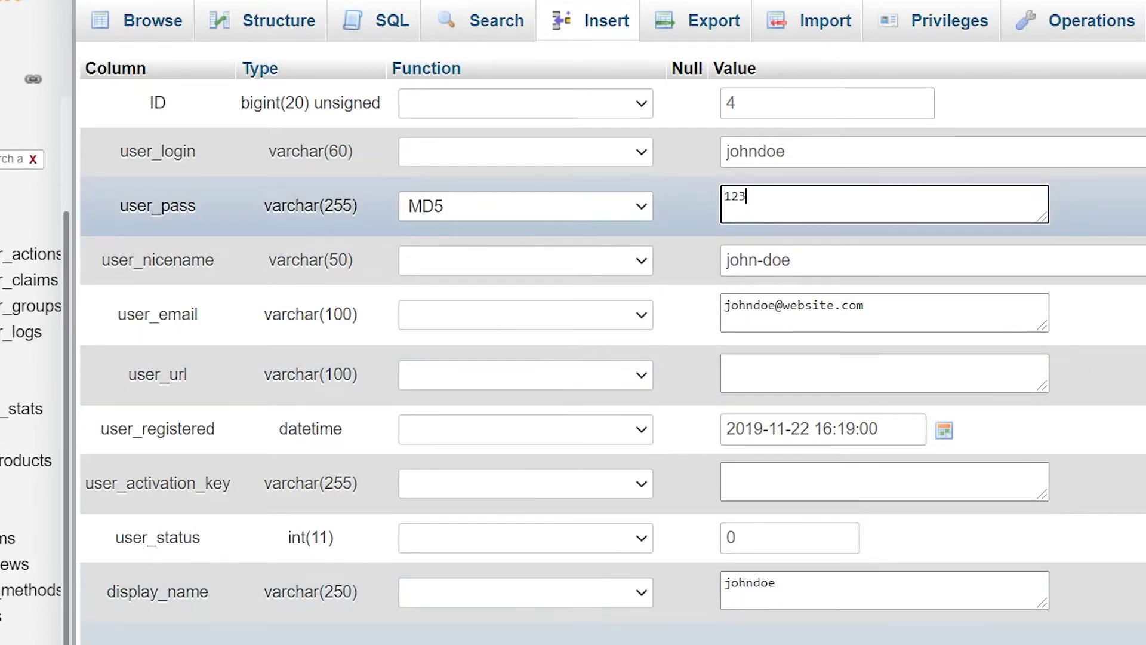
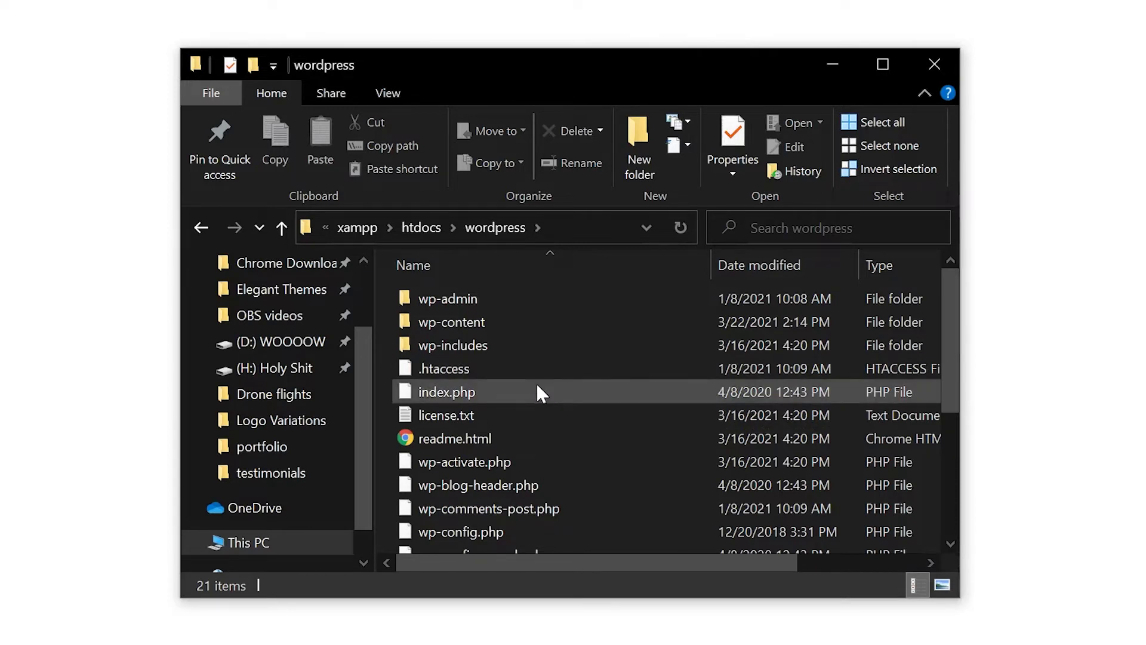
- Browse wp-content\themes\Divi and open functions.php in Notepad++
double_click(530, 322)
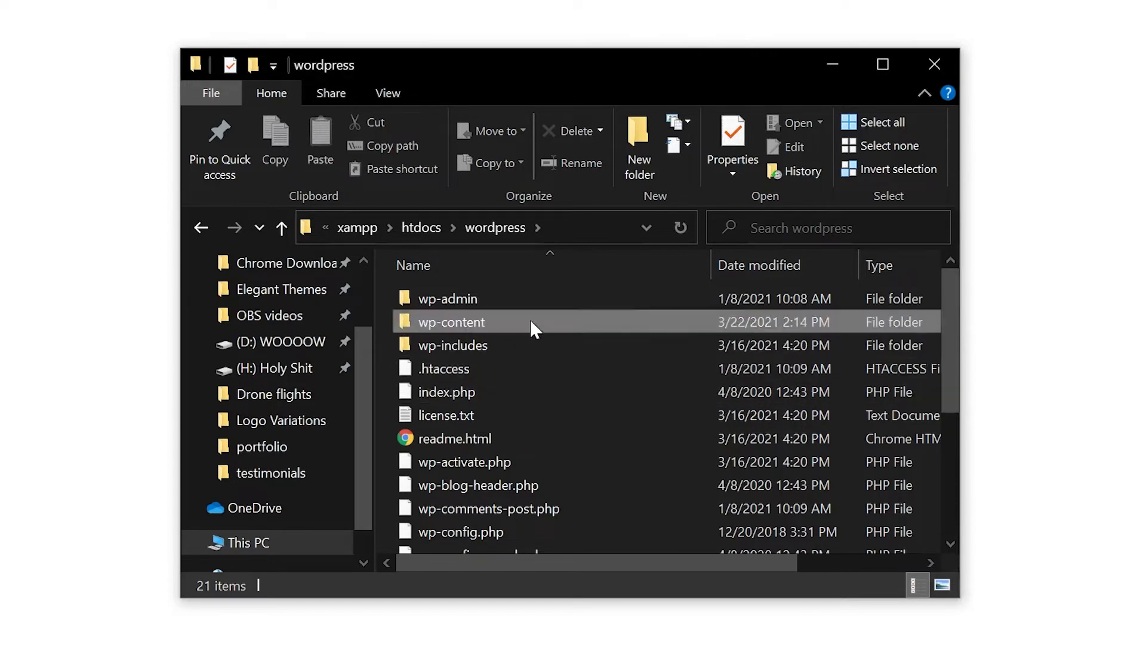
double_click(489, 390)
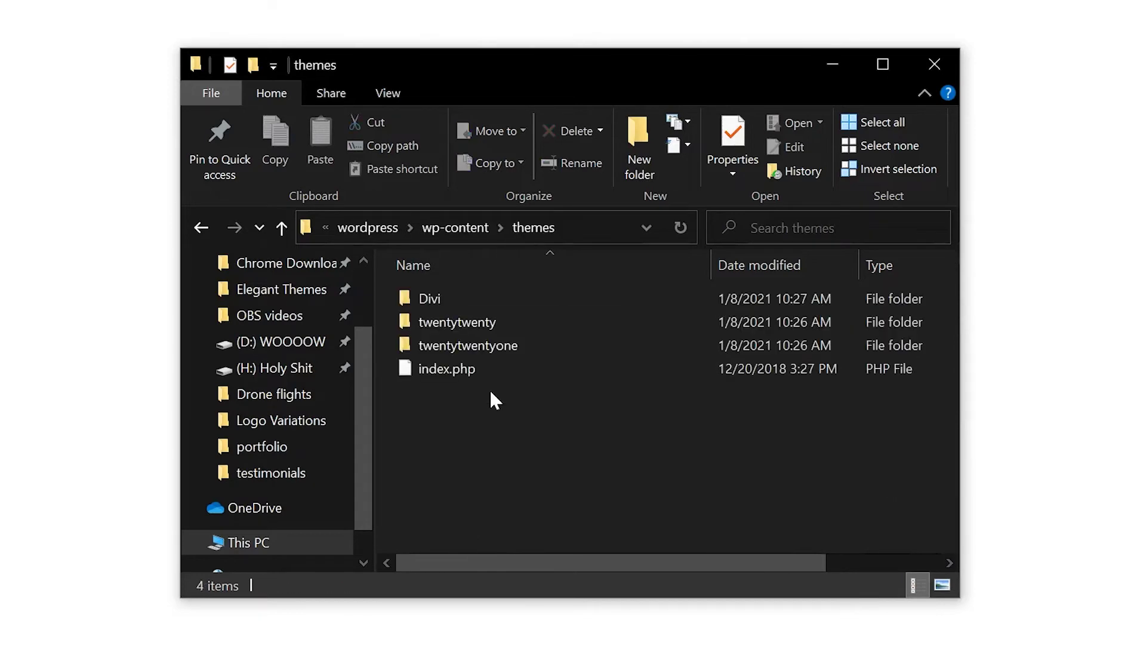
double_click(509, 298)
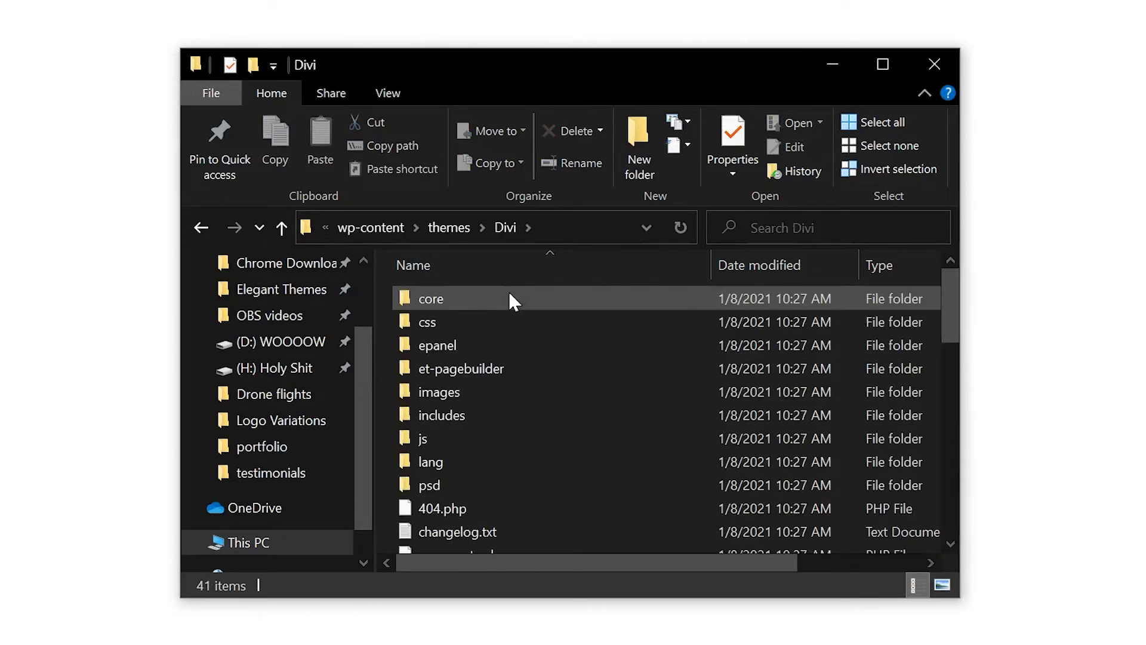
scroll(508, 293, down, 1)
scroll(510, 297, down, 3)
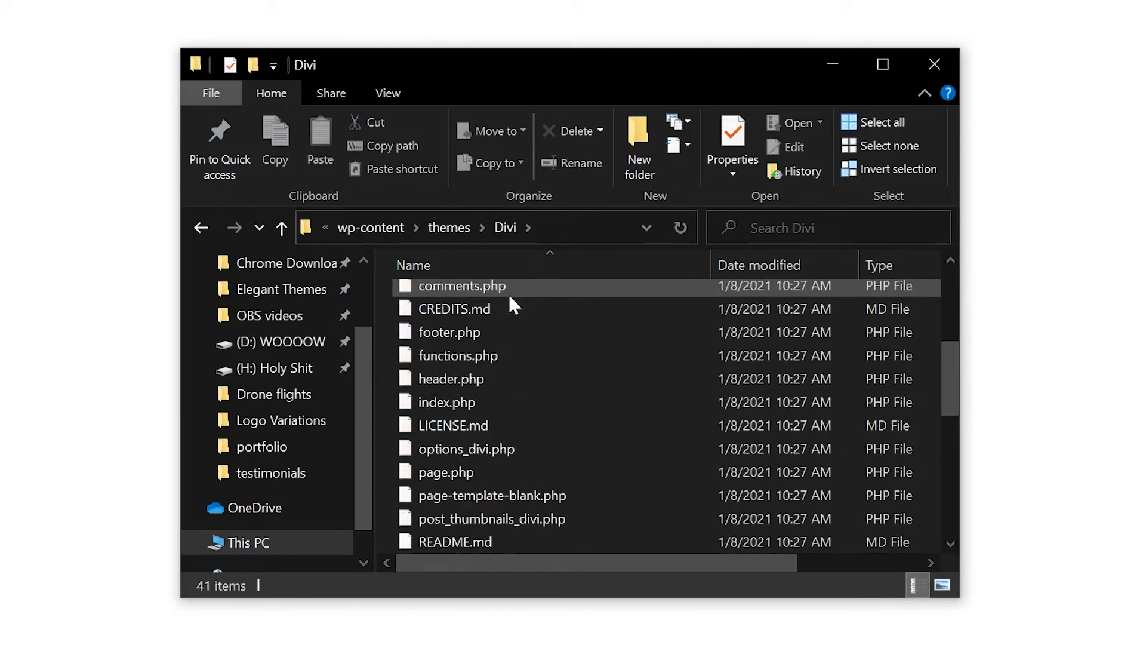
double_click(453, 356)
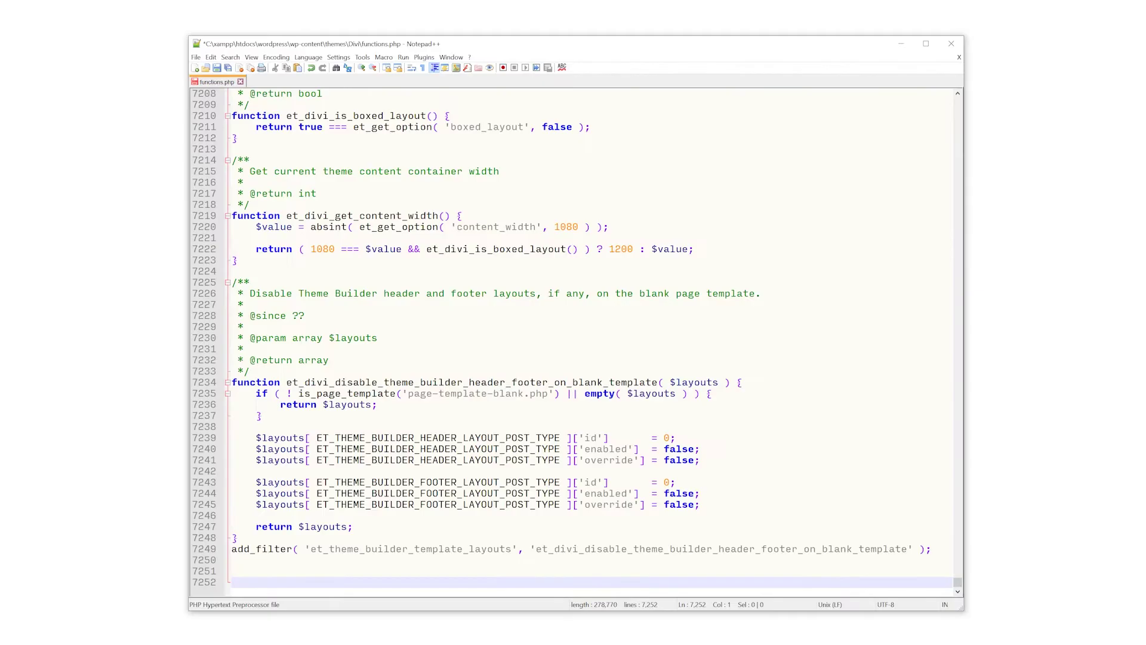
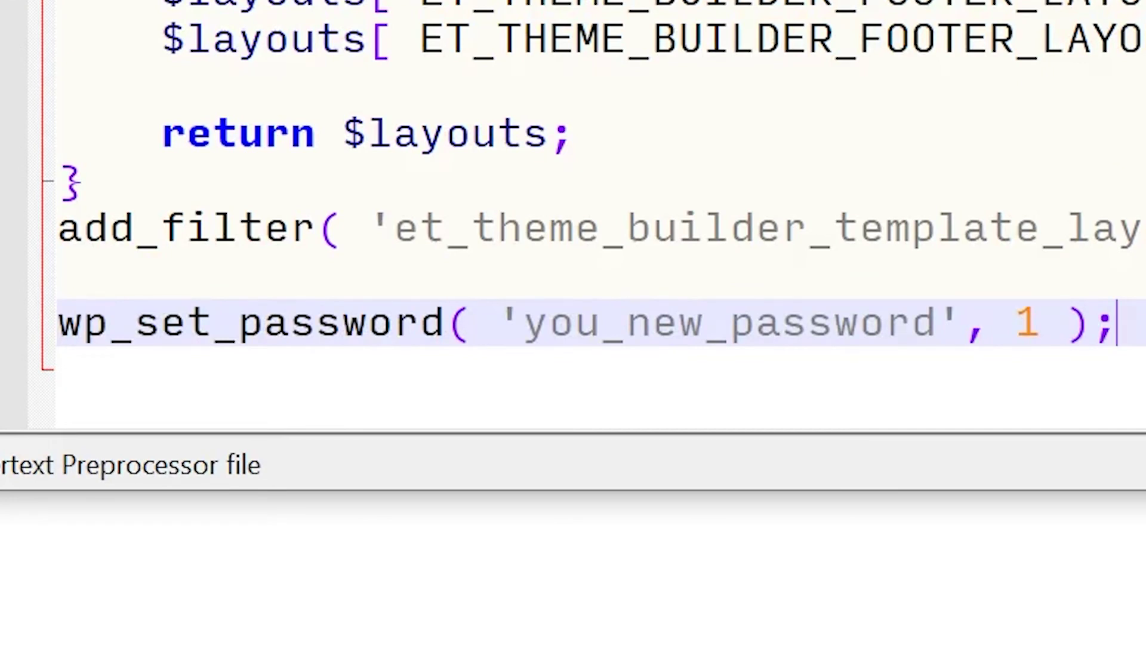
- Overwrite the you_new_password placeholder in the wp_set_password quotes with a new password for user ID 1
drag(937, 323, 521, 322)
text(123a)
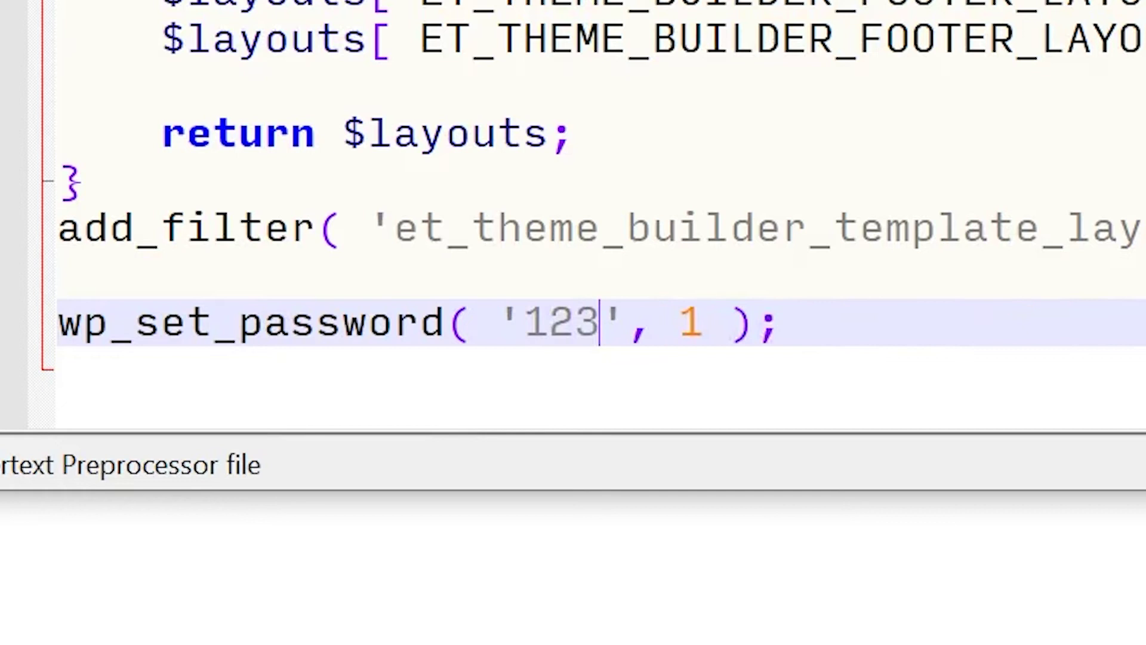
text(bc)
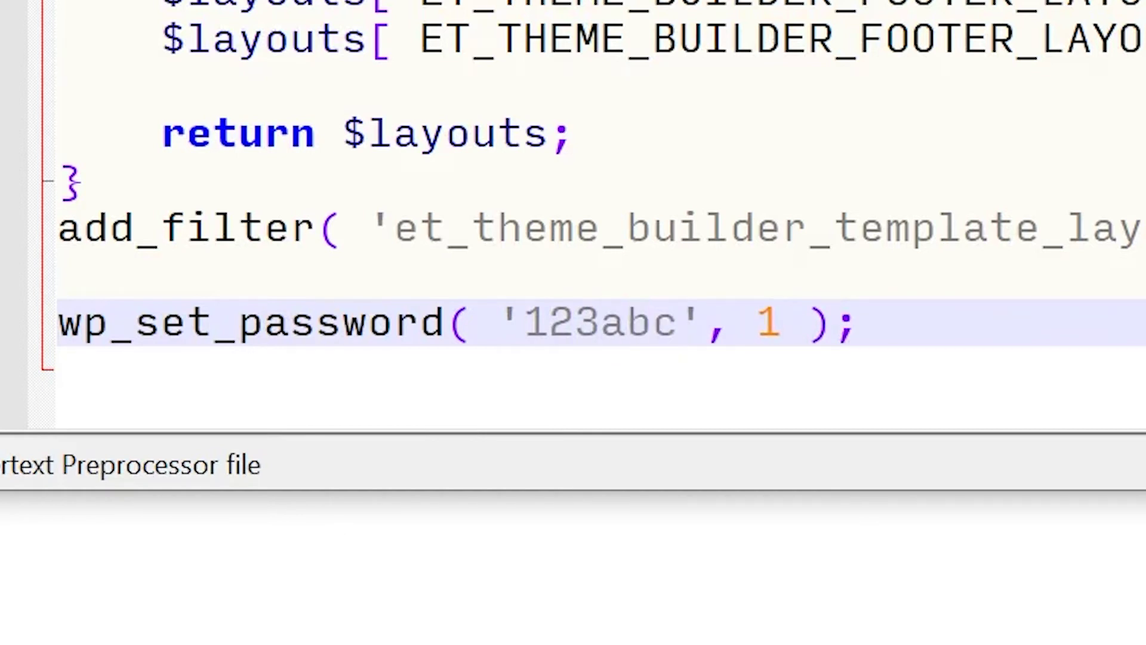
drag(782, 322, 755, 323)
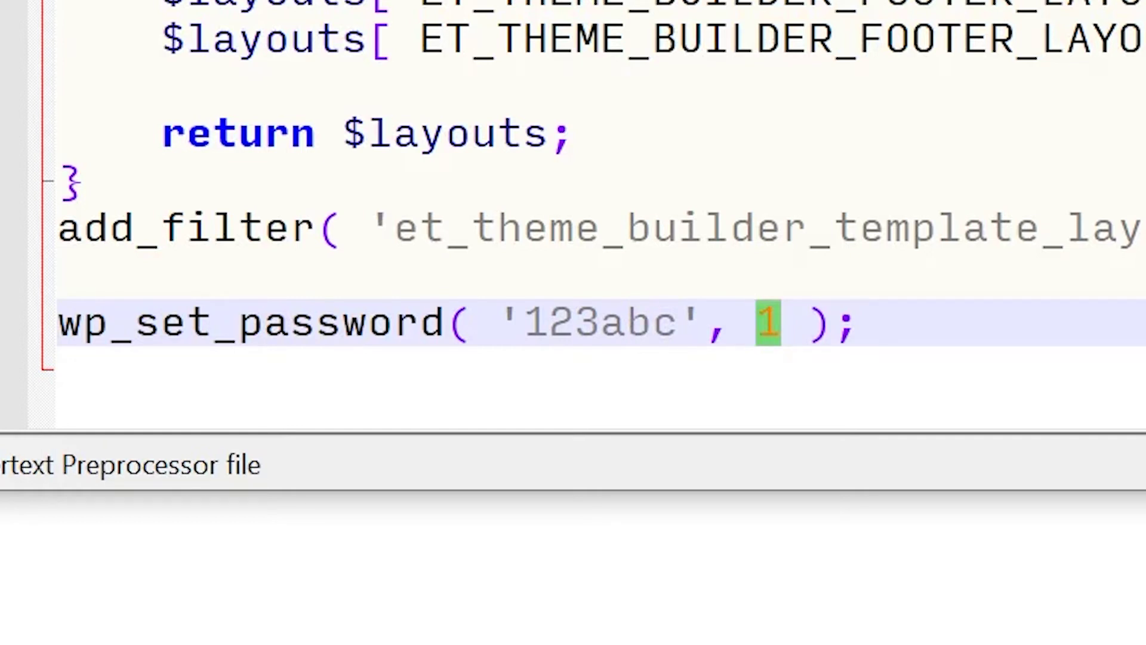
- Delete the wp_set_password line and its preceding blank line so add_filter ends functions.php
key(End)
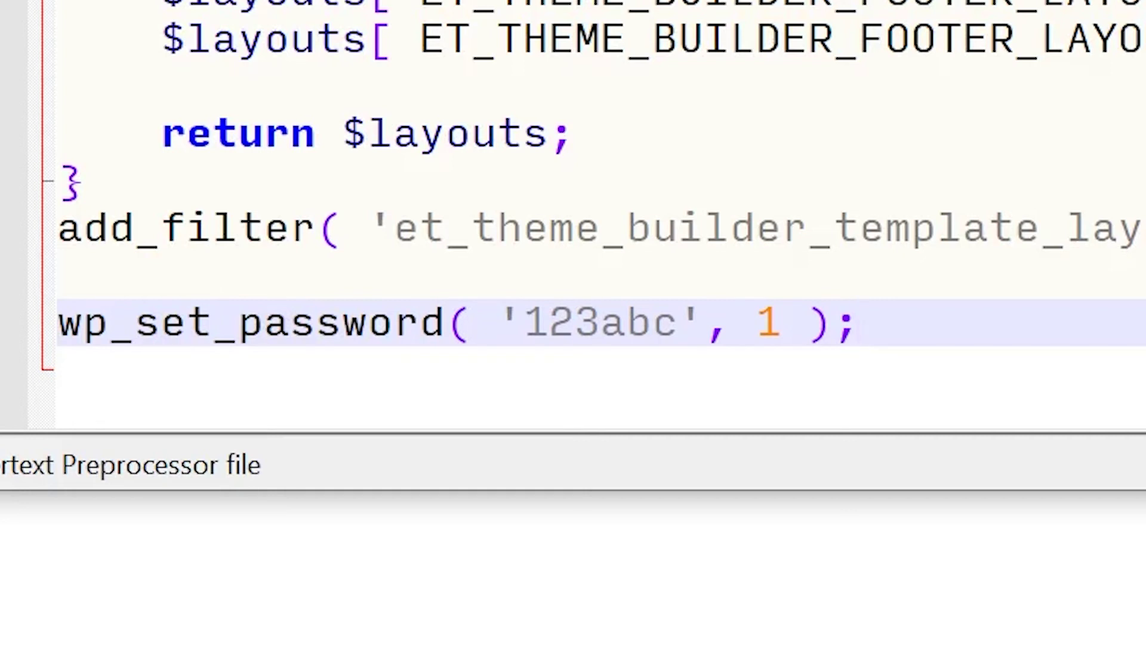
drag(950, 325, 946, 294)
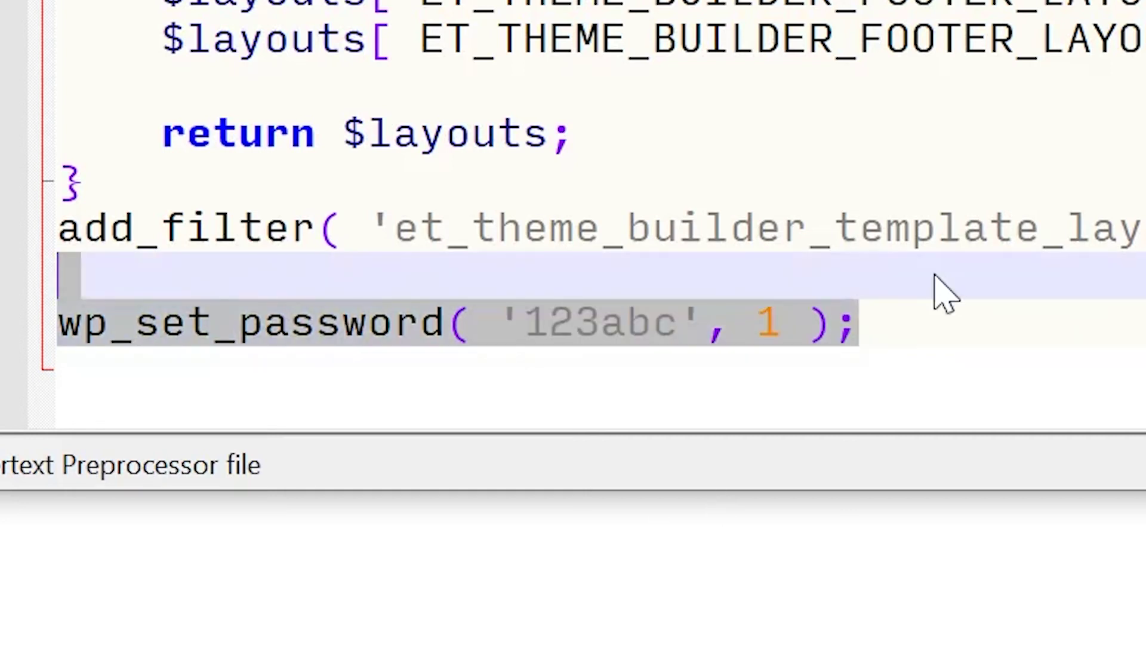
key(BackSpace)
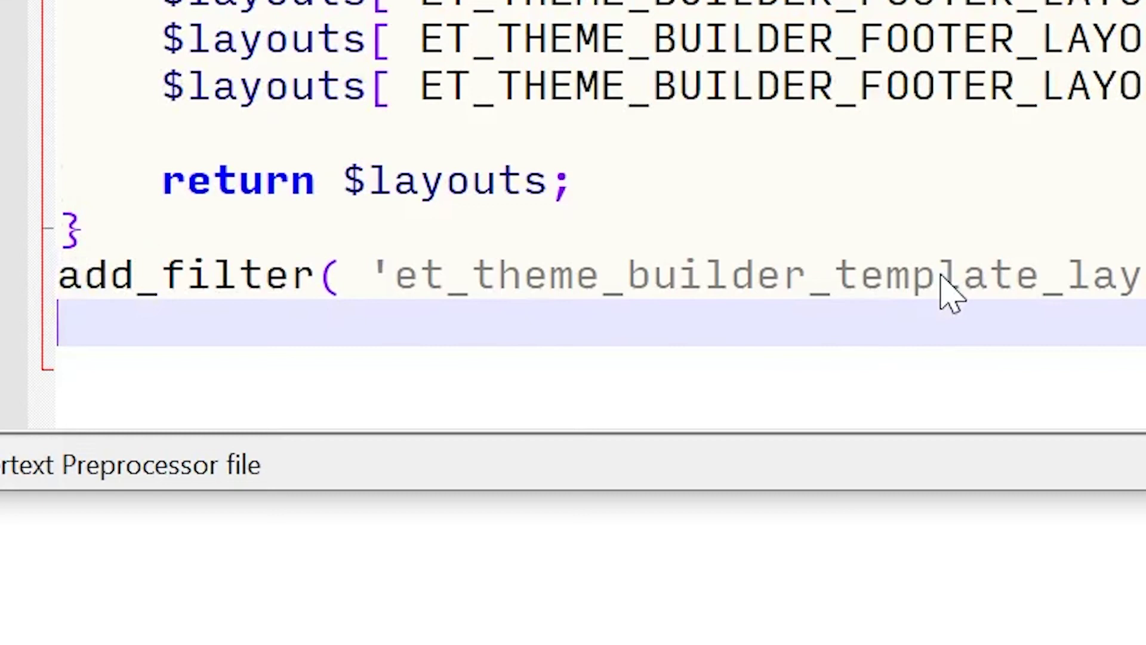